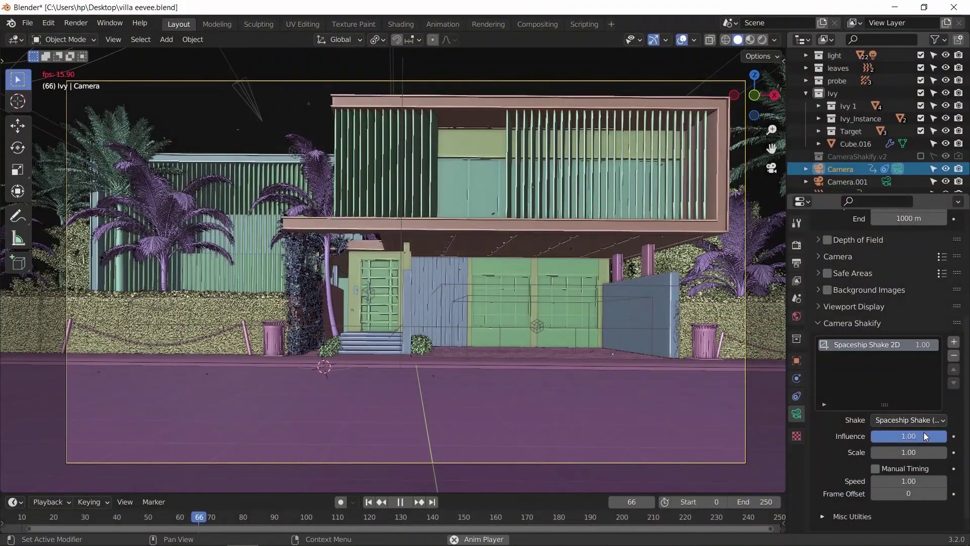
# Lower the Spaceship Shake 2D influence to about 0.14 and its scale to 0.46.
pyautogui.moveTo(912, 452)
pyautogui.mouseDown()
pyautogui.moveTo(873, 452)
pyautogui.moveTo(940, 452)
pyautogui.mouseUp()
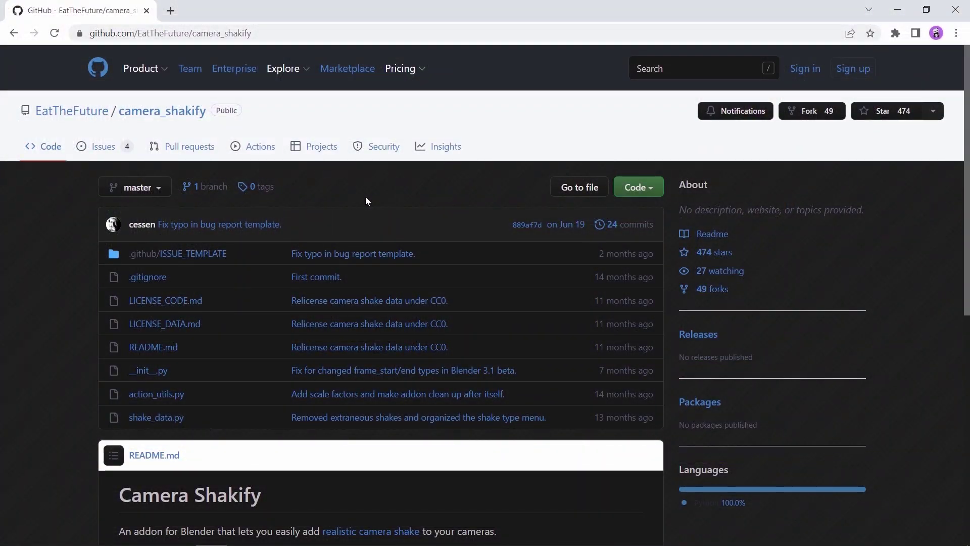
# Show the Download ZIP option on the camera_shakify GitHub repository page.
pyautogui.click(653, 196)
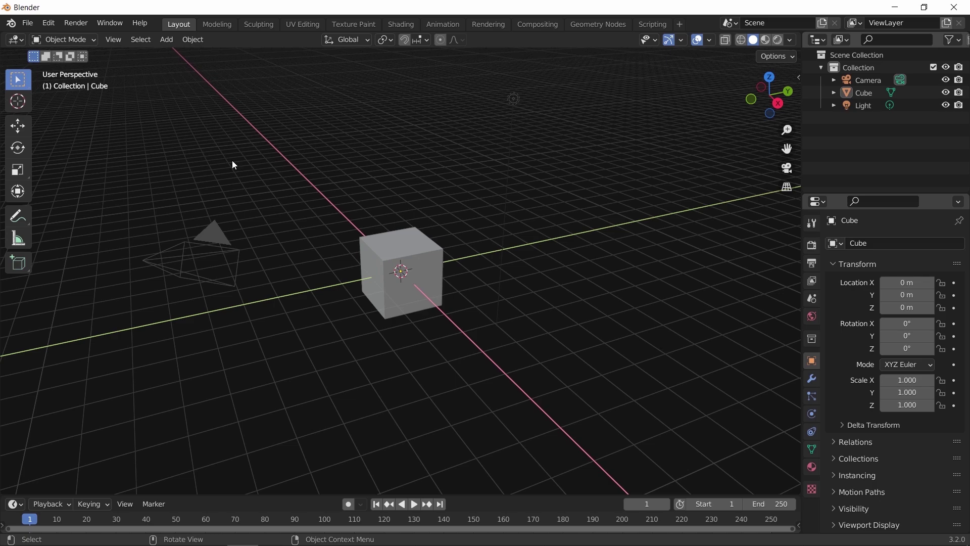
# Install camera_shakify-master.zip from the Desktop through the Add-ons preferences.
pyautogui.click(50, 25)
pyautogui.click(78, 202)
pyautogui.click(57, 154)
pyautogui.click(318, 48)
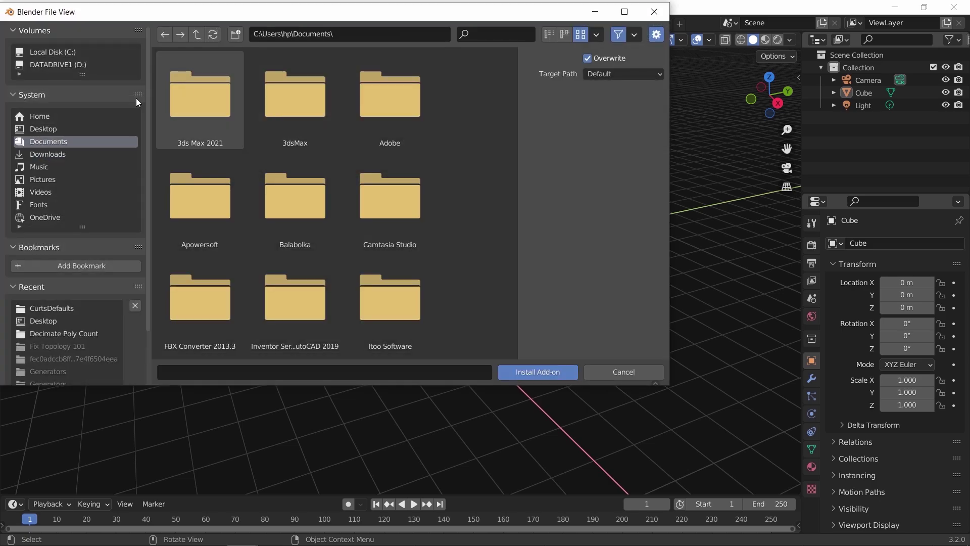
pyautogui.click(43, 129)
pyautogui.doubleClick(191, 215)
# Enable Camera Shakify, close Preferences, and open the villa scene.
pyautogui.click(127, 85)
pyautogui.click(115, 84)
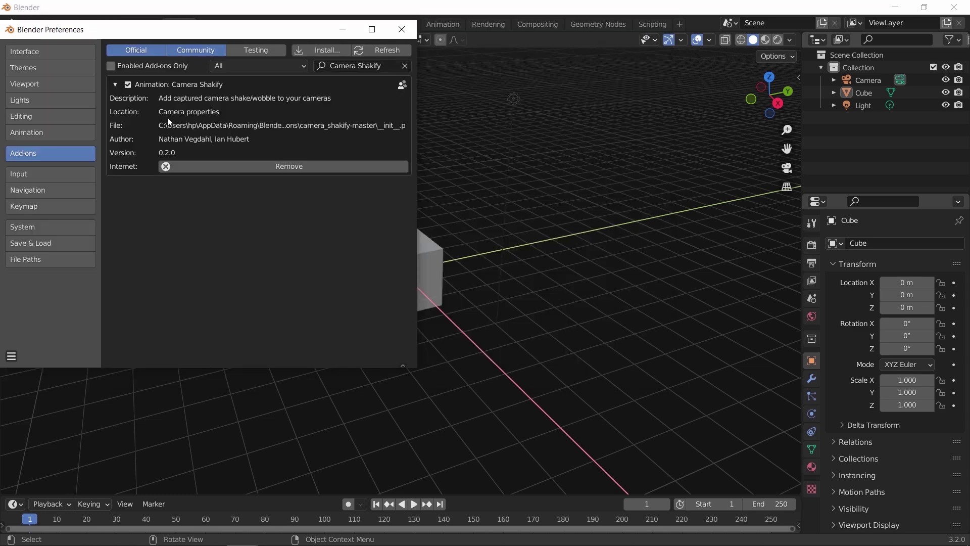
pyautogui.click(402, 28)
pyautogui.click(28, 23)
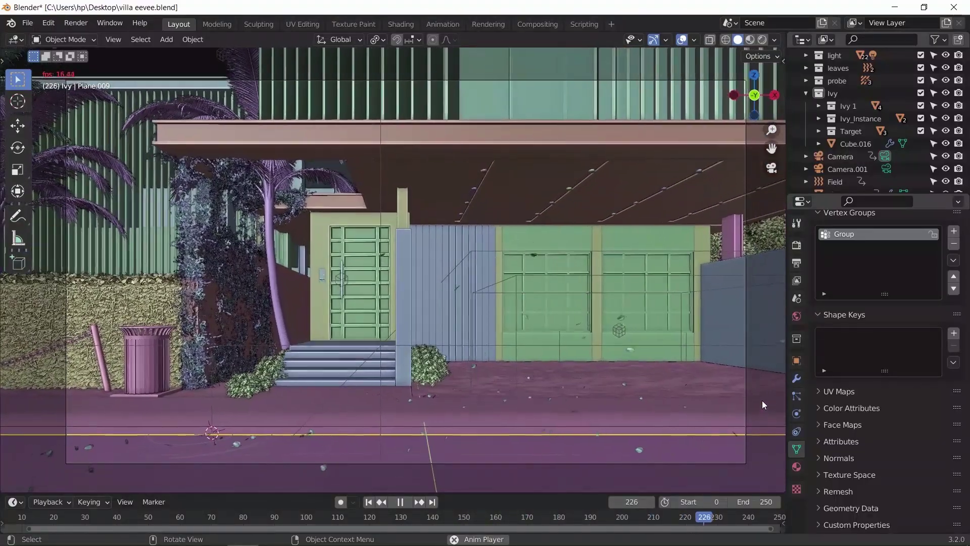
# Select the villa camera, add a Camera Shakify shake, and preview it during playback.
pyautogui.press('space')
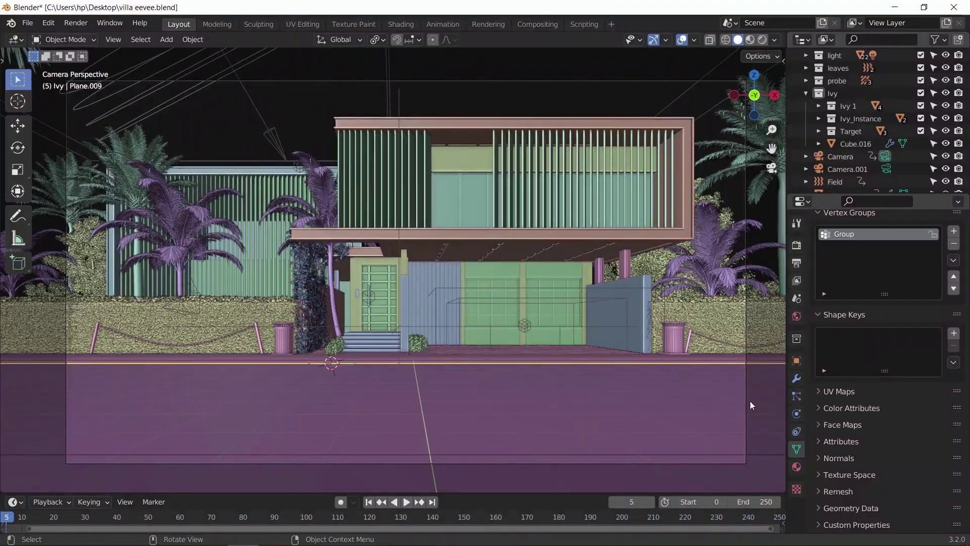
pyautogui.click(746, 401)
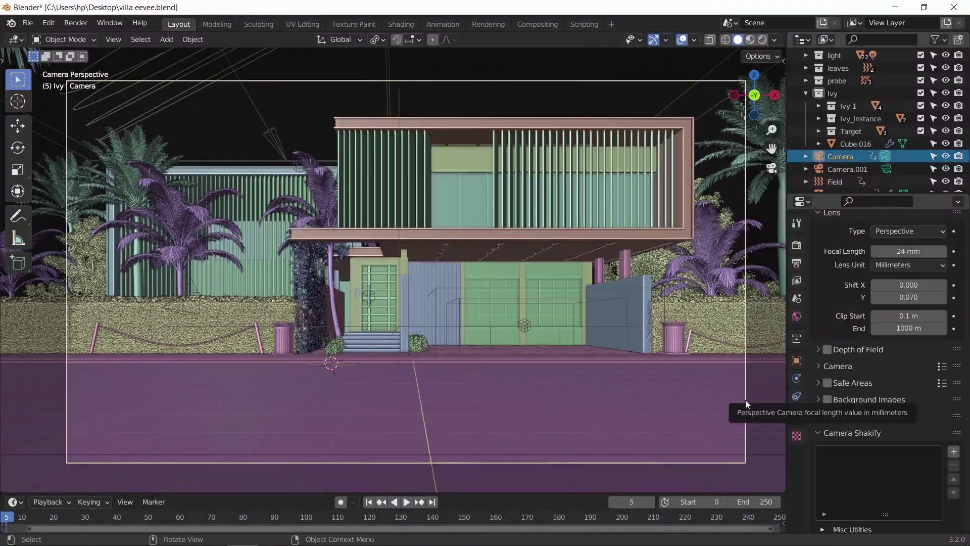
pyautogui.click(871, 438)
pyautogui.scroll(-3, 839, 473)
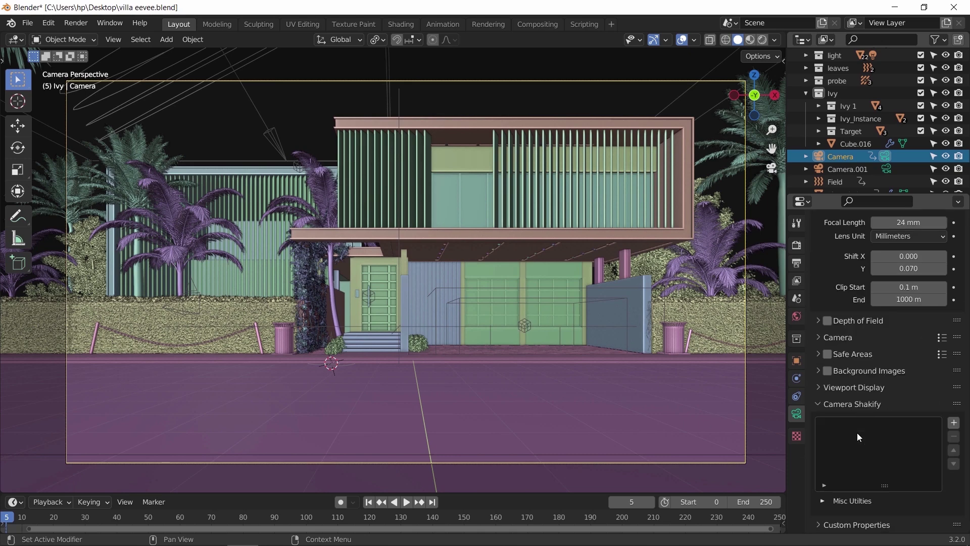
pyautogui.click(954, 424)
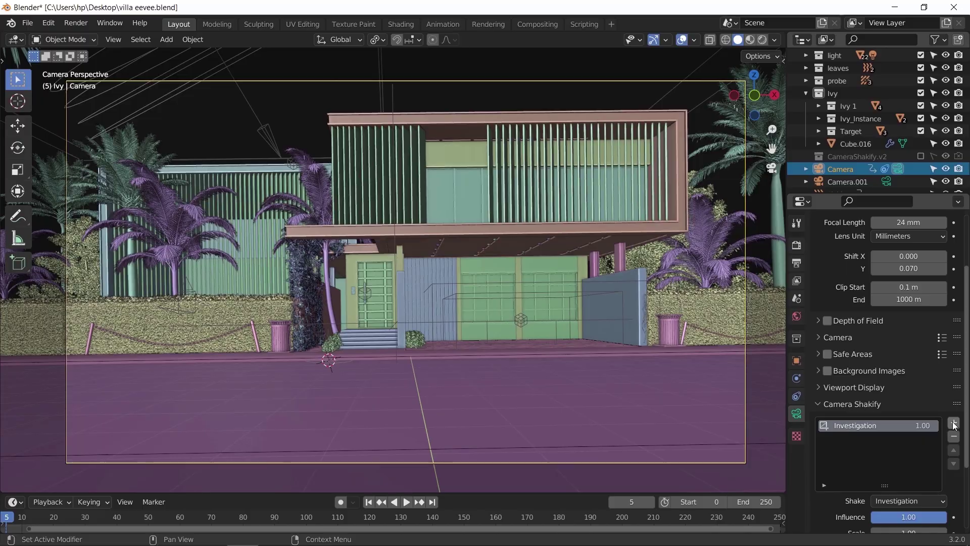
pyautogui.press('space')
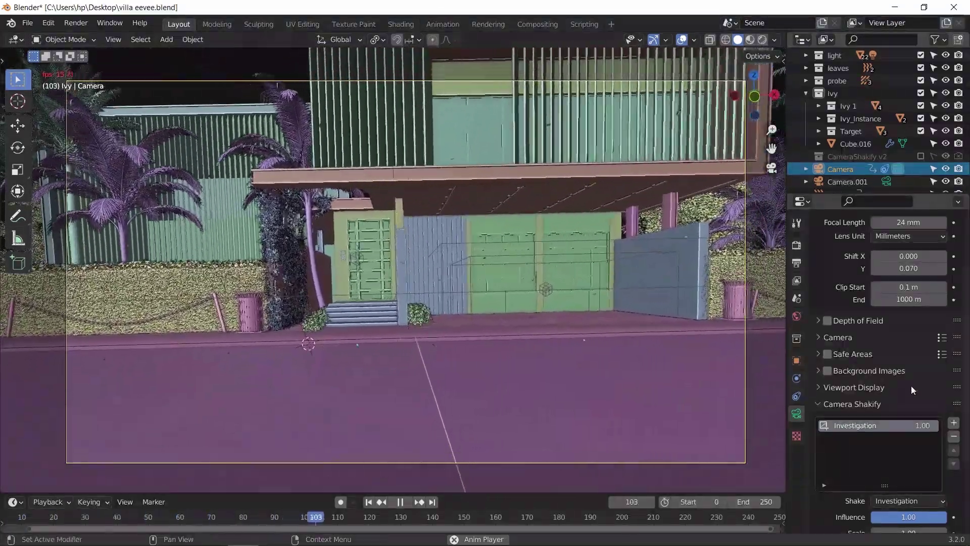
pyautogui.scroll(-3, 880, 402)
# Set the Investigation shake's scale to 0.30 and influence to 0.20.
pyautogui.moveTo(907, 452); pyautogui.dragTo(872, 452)
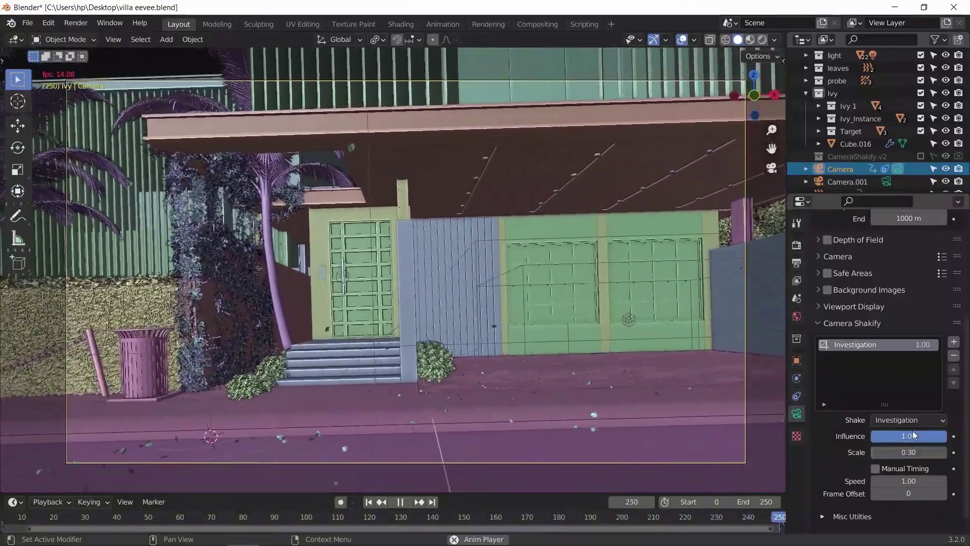
pyautogui.click(909, 436)
pyautogui.write('0.2')
pyautogui.press('Return')
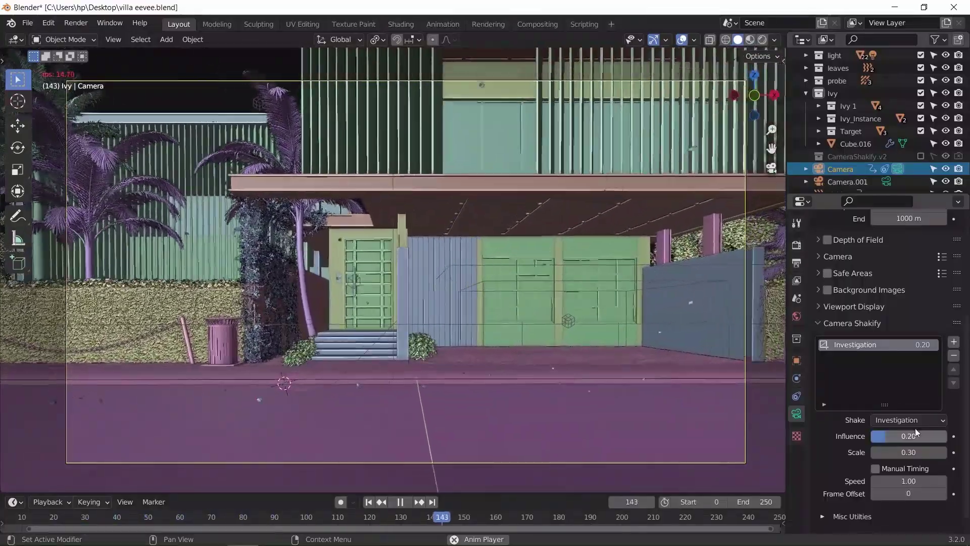
pyautogui.click(916, 426)
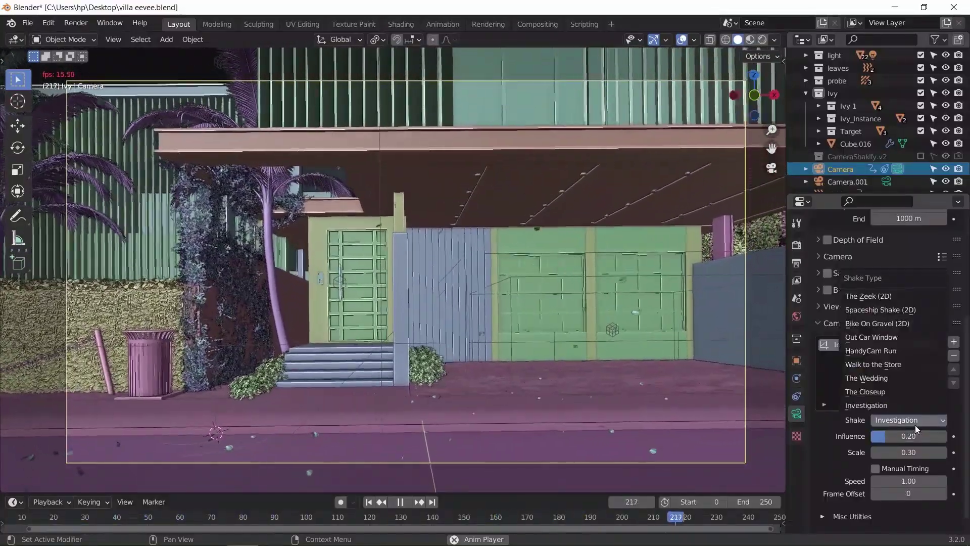
# Switch the shake to The Closeup with influence and scale at 1.
pyautogui.click(906, 392)
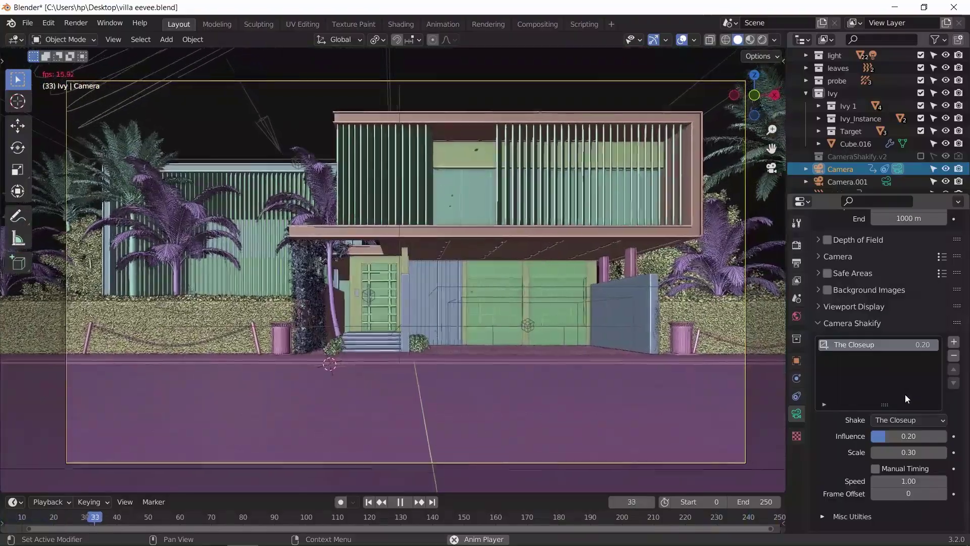
pyautogui.click(909, 436)
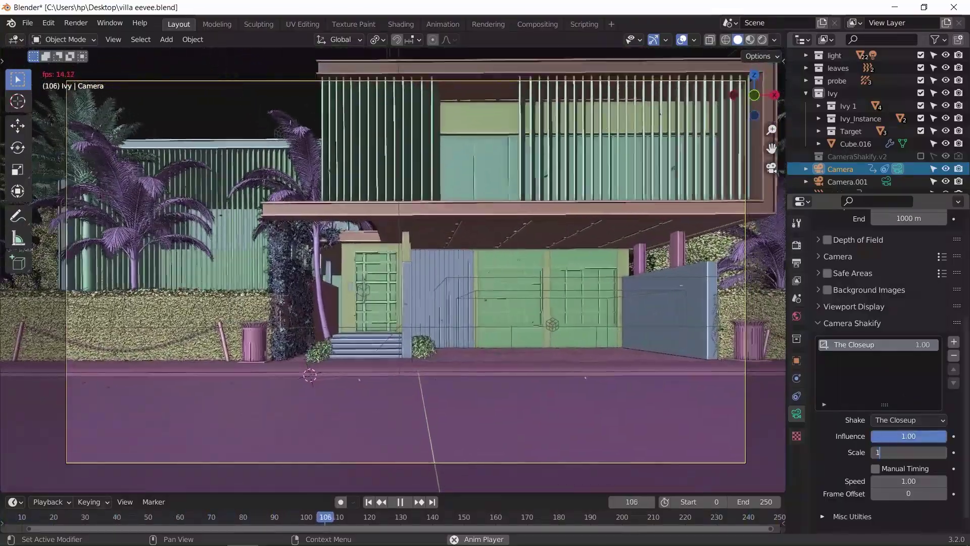
pyautogui.press('Return')
# Try Bike On Gravel (2D), then settle on The Zeek (2D).
pyautogui.click(918, 422)
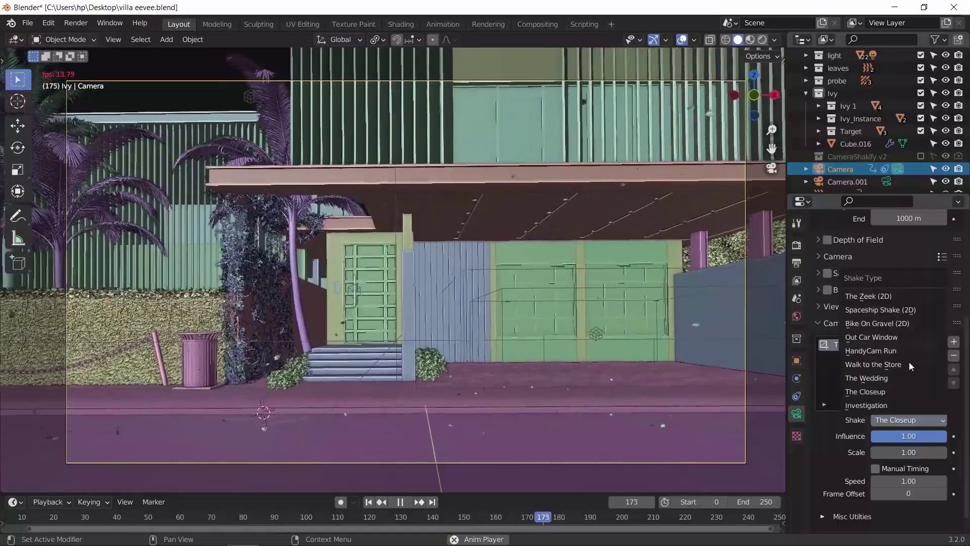
pyautogui.click(897, 325)
pyautogui.click(909, 420)
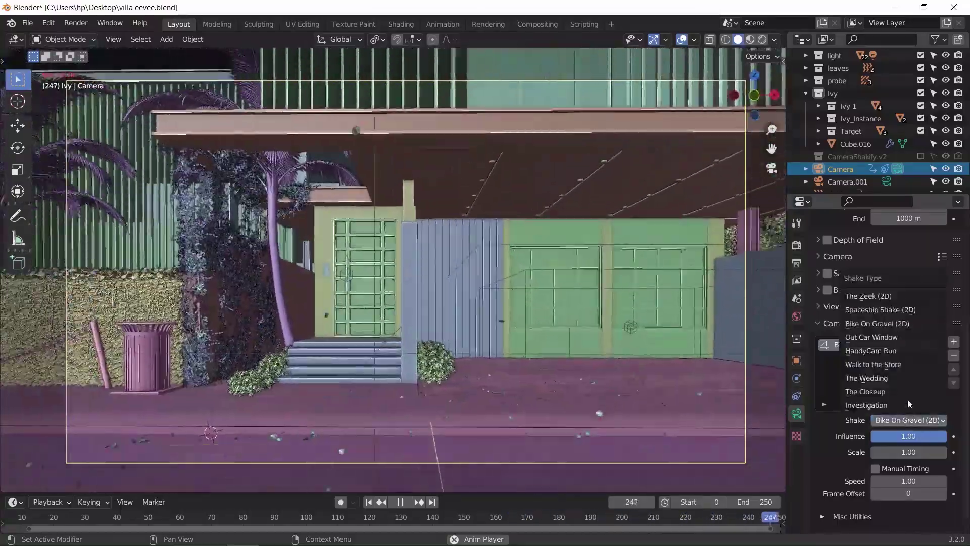
pyautogui.click(897, 297)
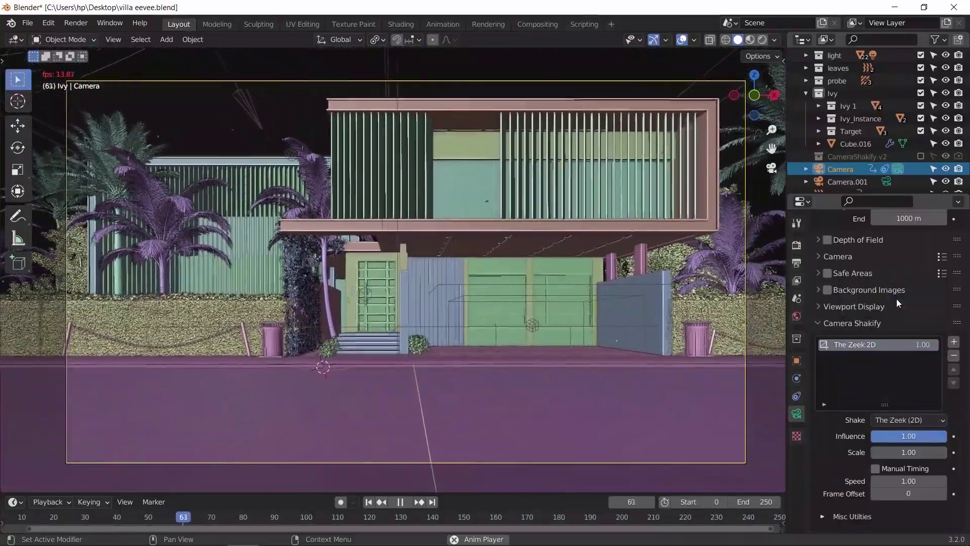
pyautogui.click(914, 422)
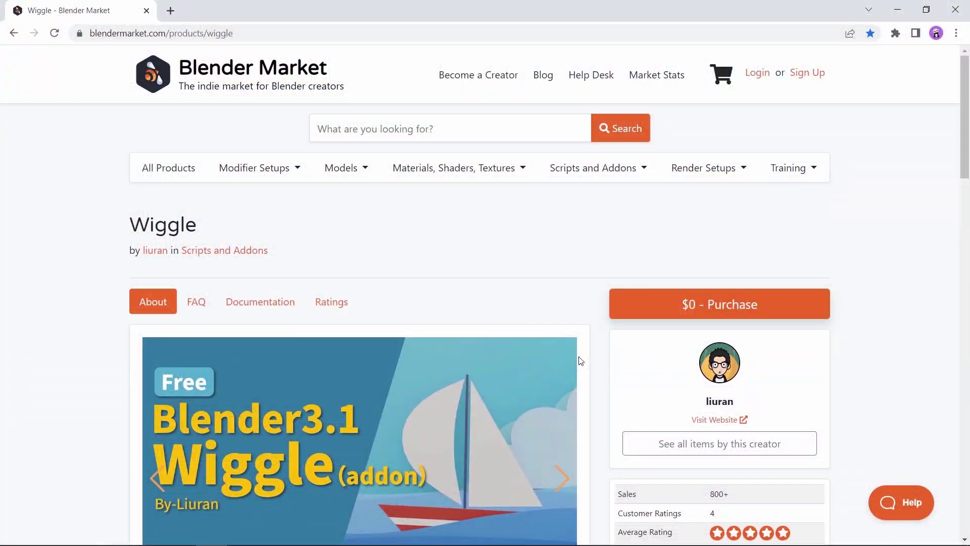
pyautogui.scroll(-3, 580, 361)
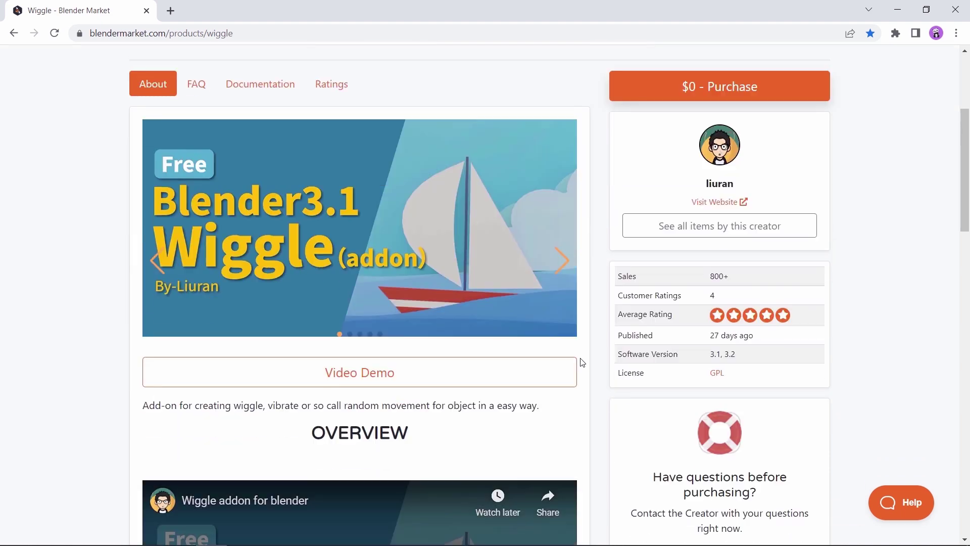
pyautogui.scroll(-3, 581, 362)
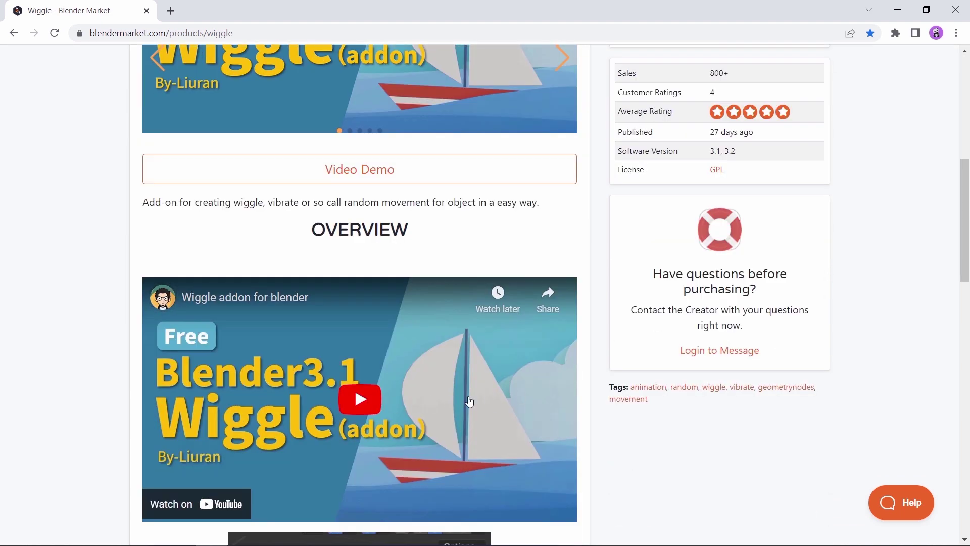
# Watch the Wiggle demo video and add the $0 Wiggle add-on to the cart.
pyautogui.click(383, 404)
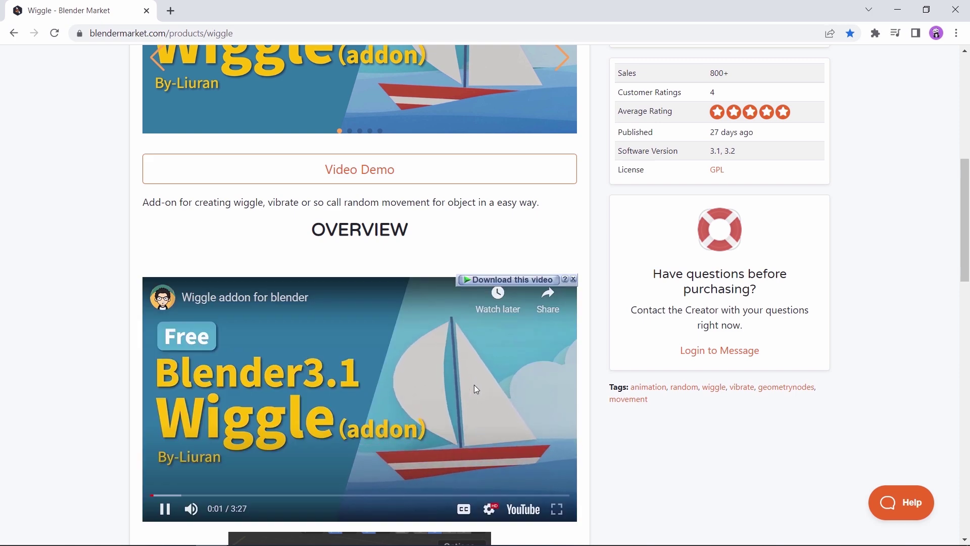
pyautogui.scroll(6, 526, 365)
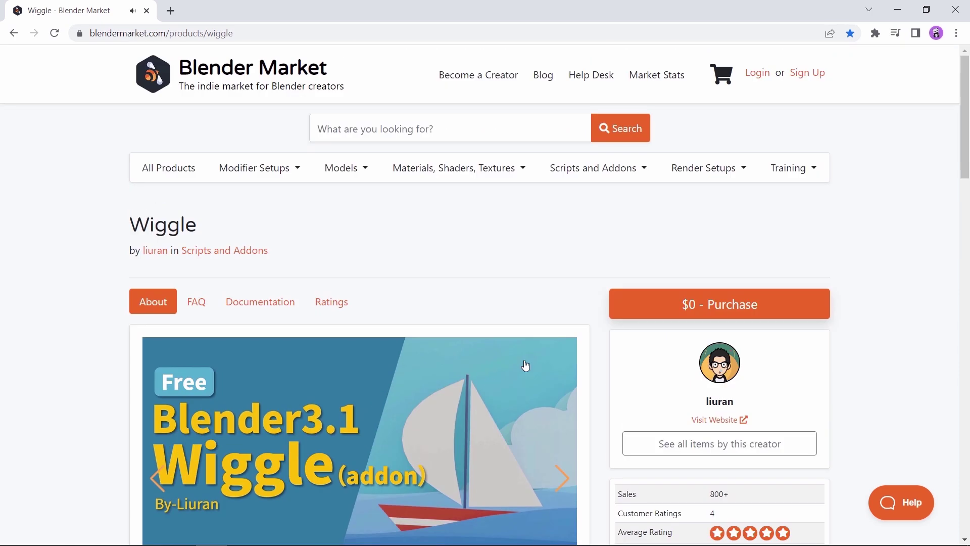
pyautogui.click(748, 303)
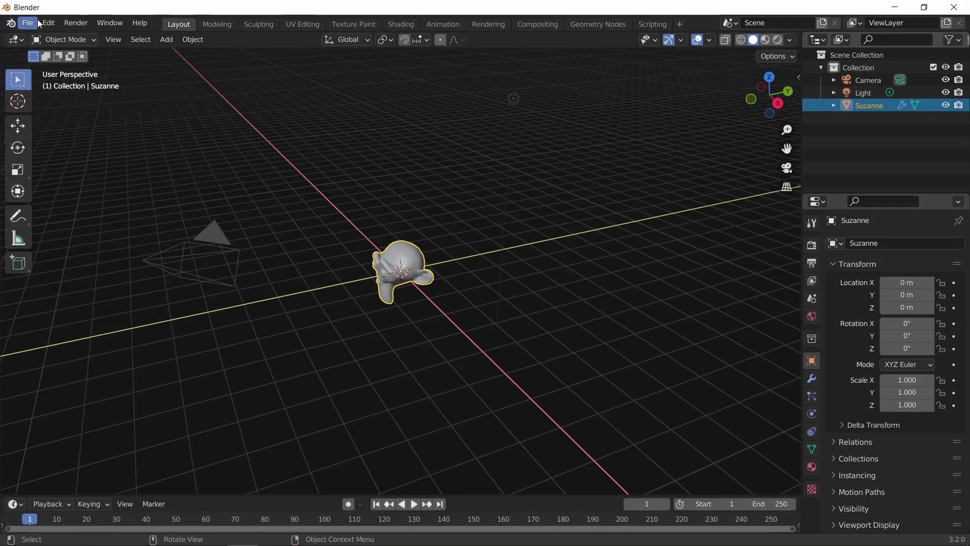
# Install and enable the Wiggle-geo zip from the Desktop, then show the viewport sidebar.
pyautogui.click(47, 23)
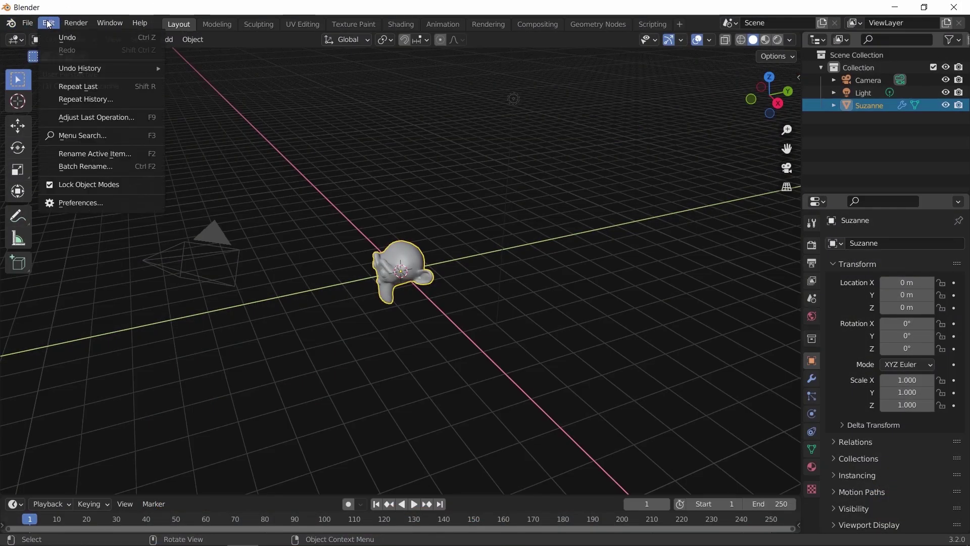
pyautogui.click(96, 201)
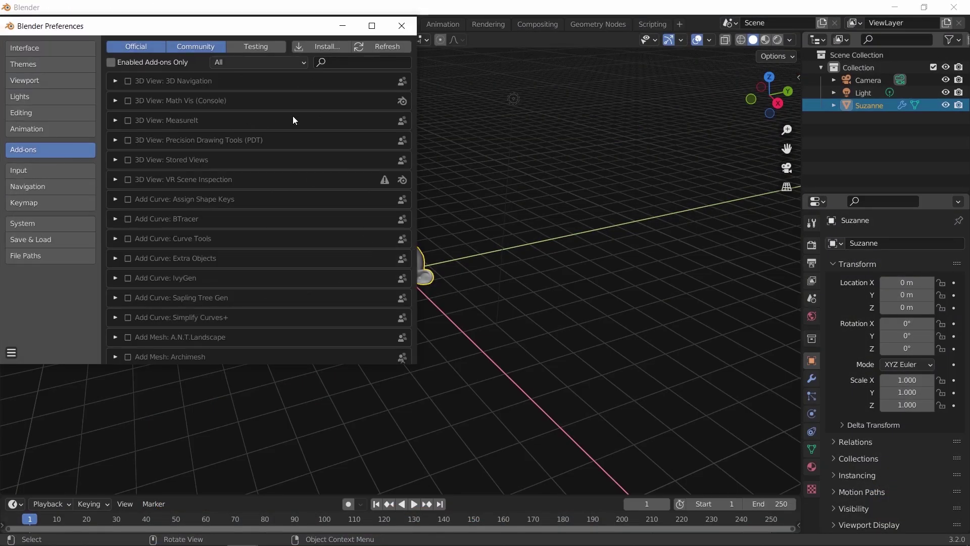
pyautogui.click(334, 49)
pyautogui.click(60, 127)
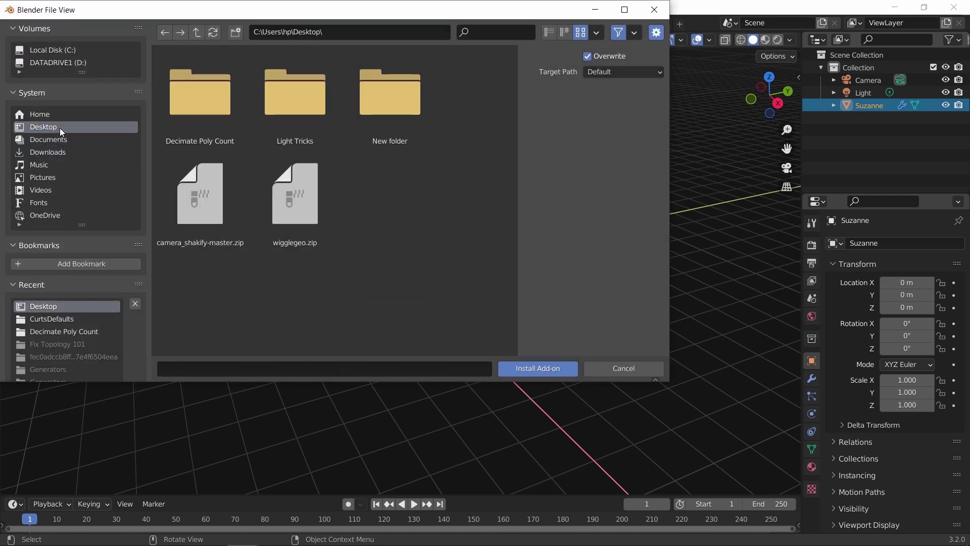
pyautogui.doubleClick(317, 195)
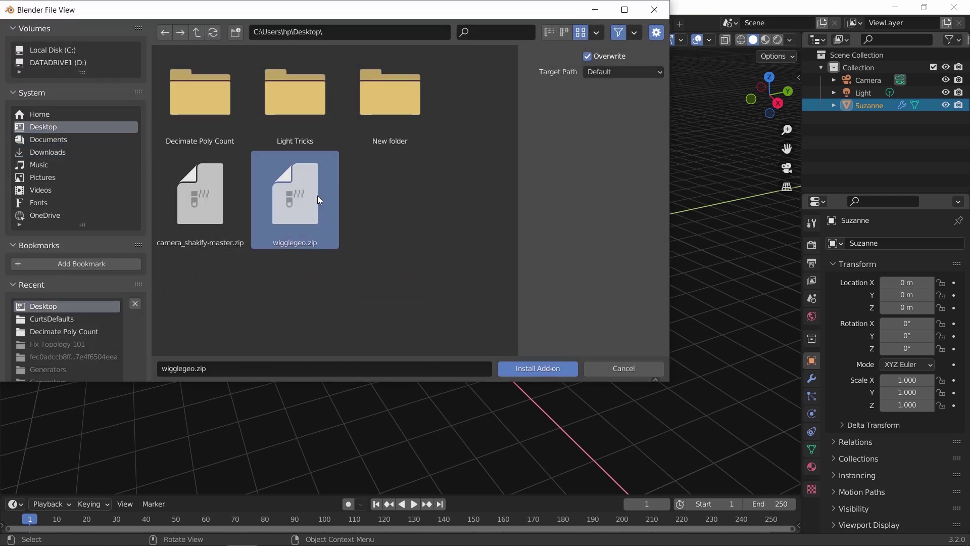
pyautogui.click(128, 81)
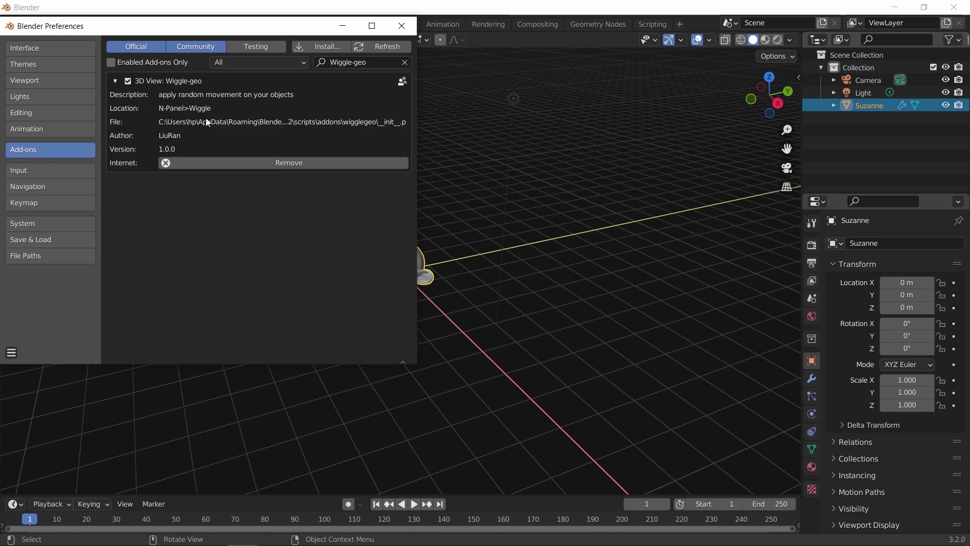
pyautogui.click(401, 25)
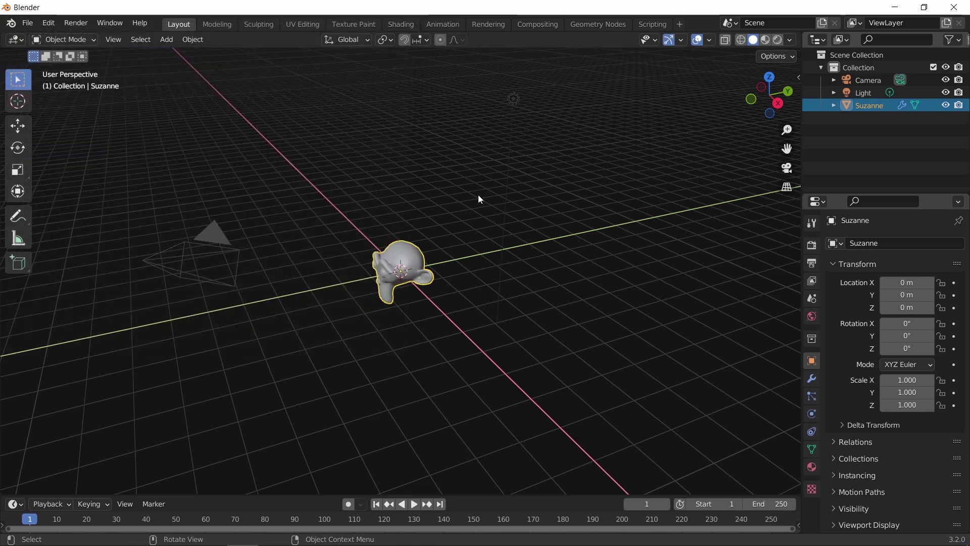
pyautogui.press('n')
# Open the Wiggle tab, zoom toward Suzanne, press Let's wiggle!, and widen the sidebar.
pyautogui.click(794, 190)
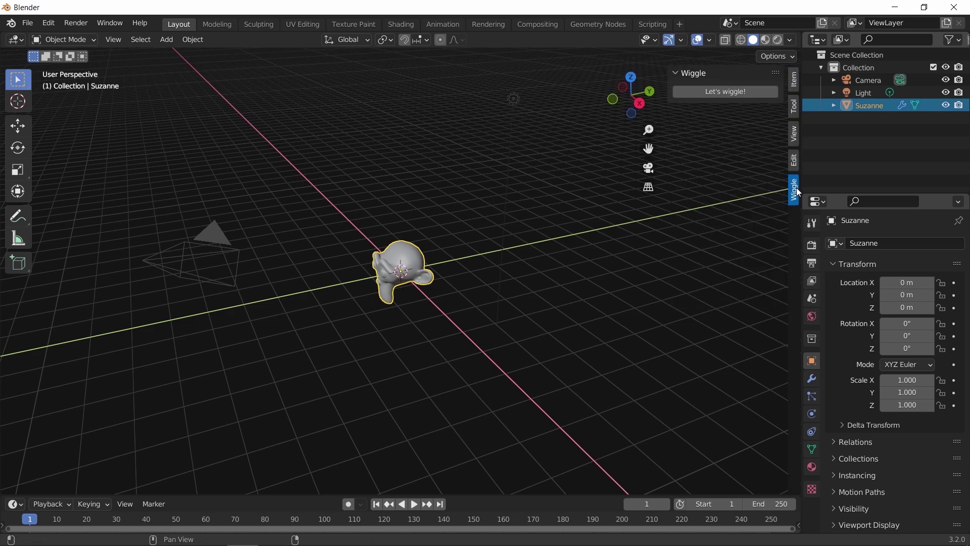
pyautogui.scroll(5, 444, 271)
pyautogui.moveTo(443, 270); pyautogui.dragTo(483, 304, button='middle')
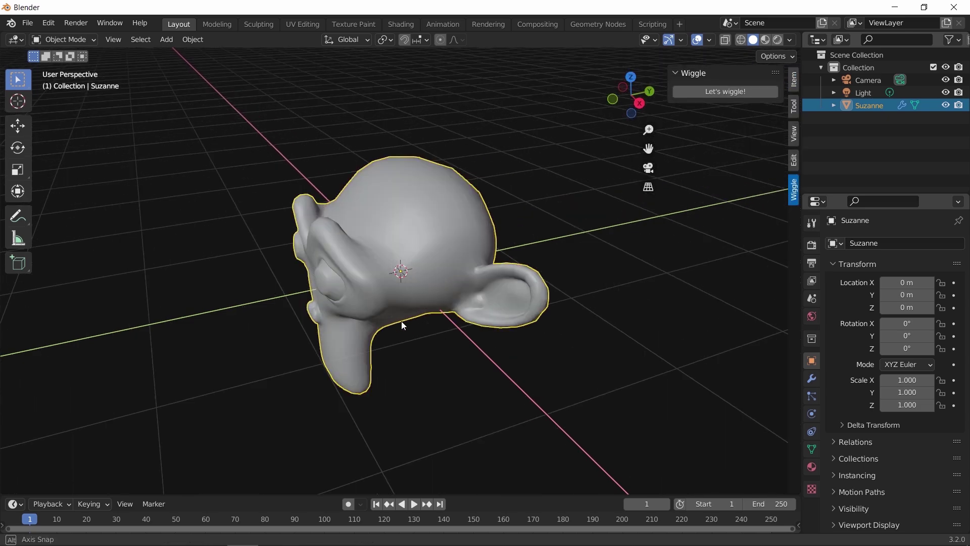
pyautogui.click(715, 91)
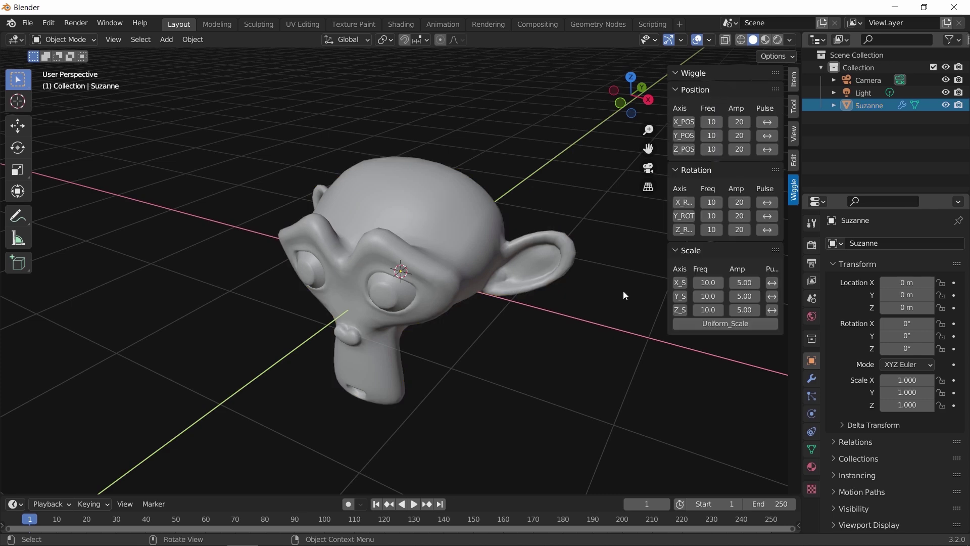
pyautogui.moveTo(666, 205); pyautogui.dragTo(615, 207)
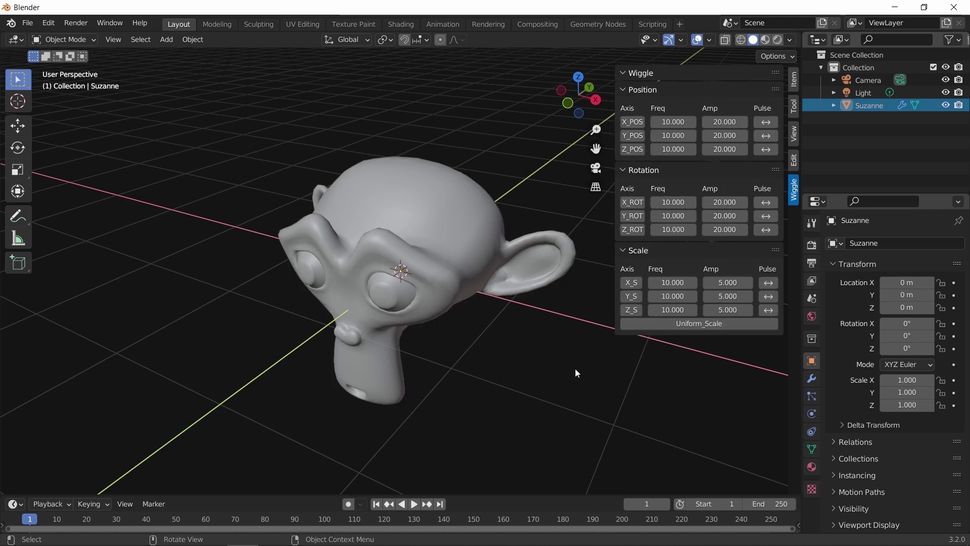
pyautogui.scroll(-5, 465, 362)
# Enable X_POS wiggle with amplitude 5 and frequency 2 while the animation plays.
pyautogui.click(630, 125)
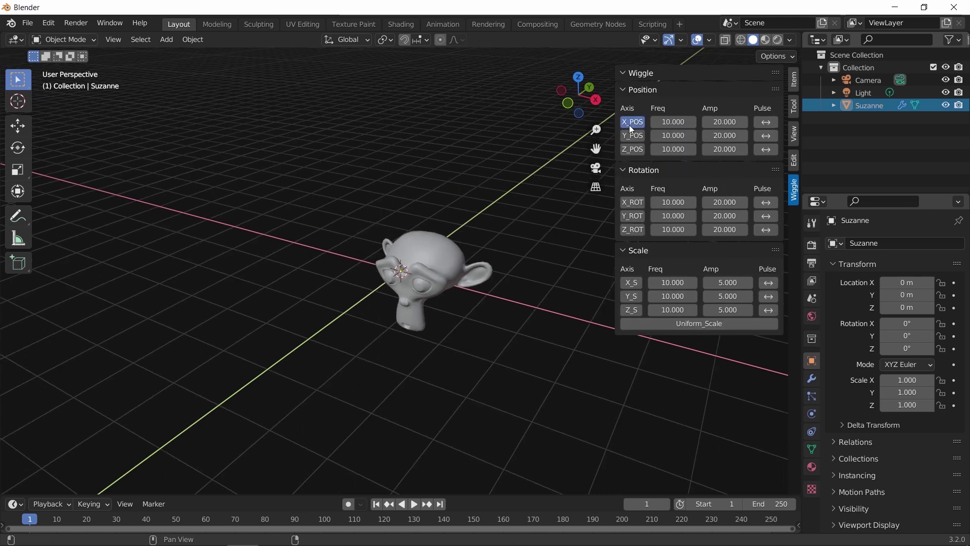
pyautogui.press('space')
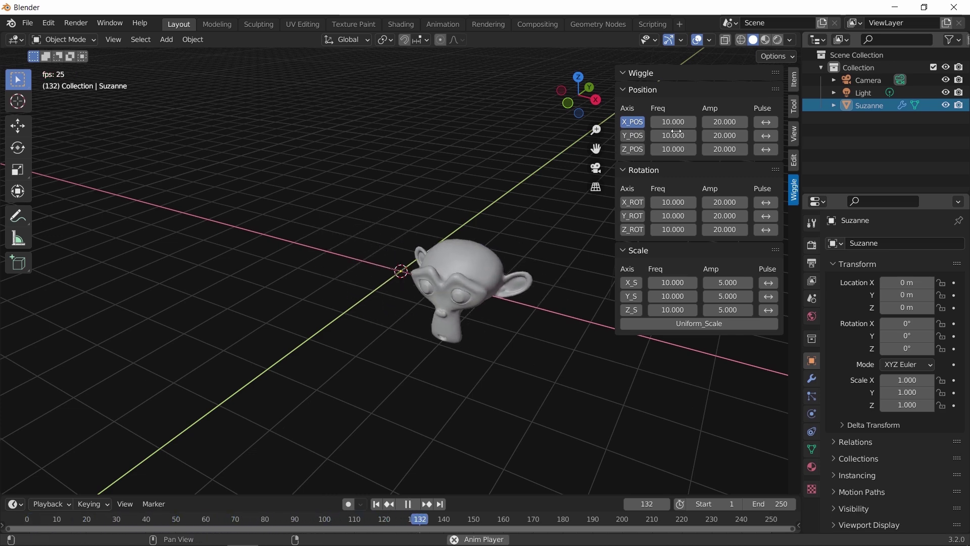
pyautogui.click(724, 121)
pyautogui.write('5')
pyautogui.press('Return')
pyautogui.click(674, 122)
pyautogui.write('2')
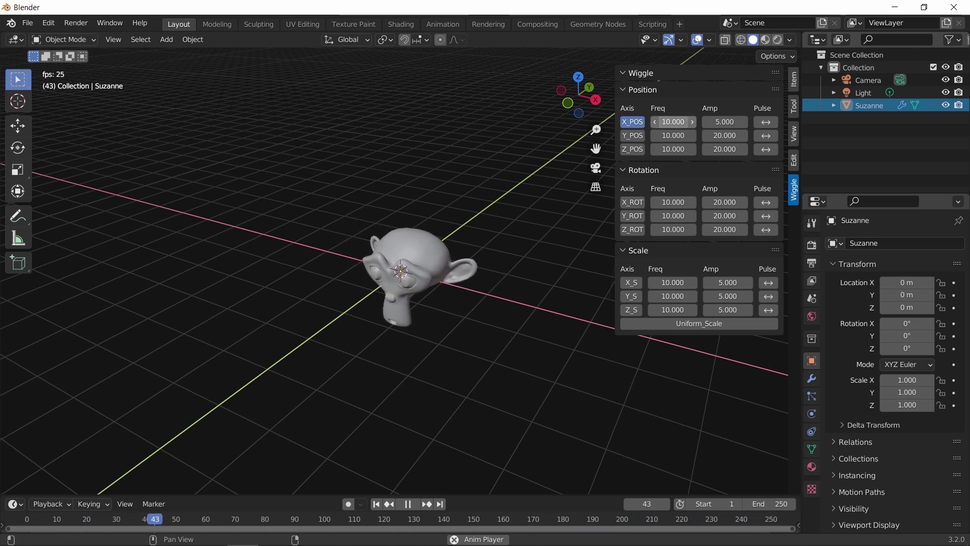
pyautogui.press('Return')
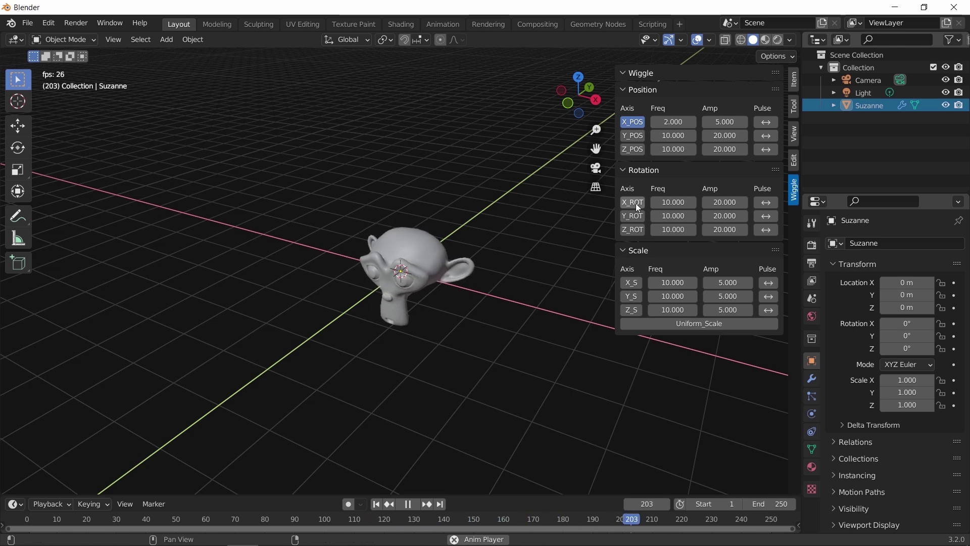
# Add Z and X rotation wiggle and view Suzanne from the front.
pyautogui.click(638, 230)
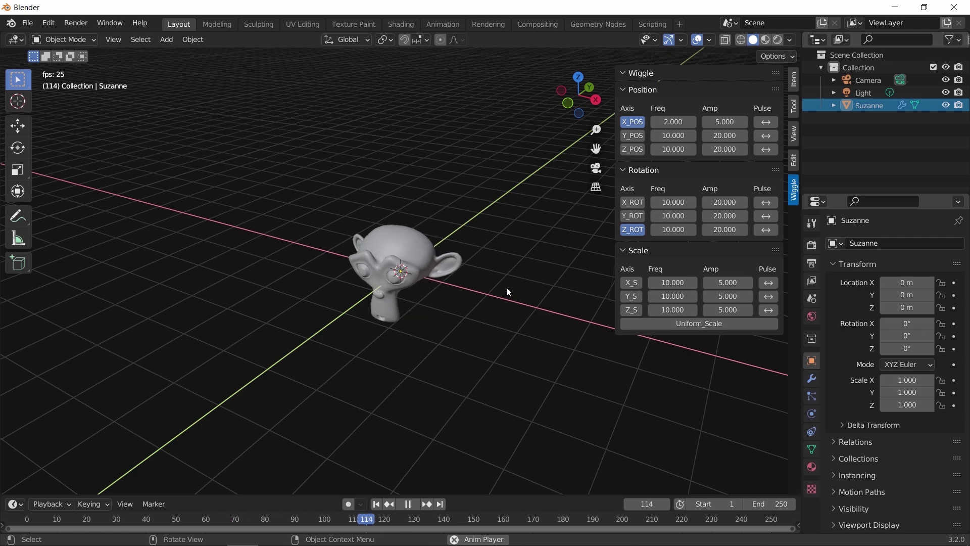
pyautogui.press('KP_1')
pyautogui.scroll(3, 506, 287)
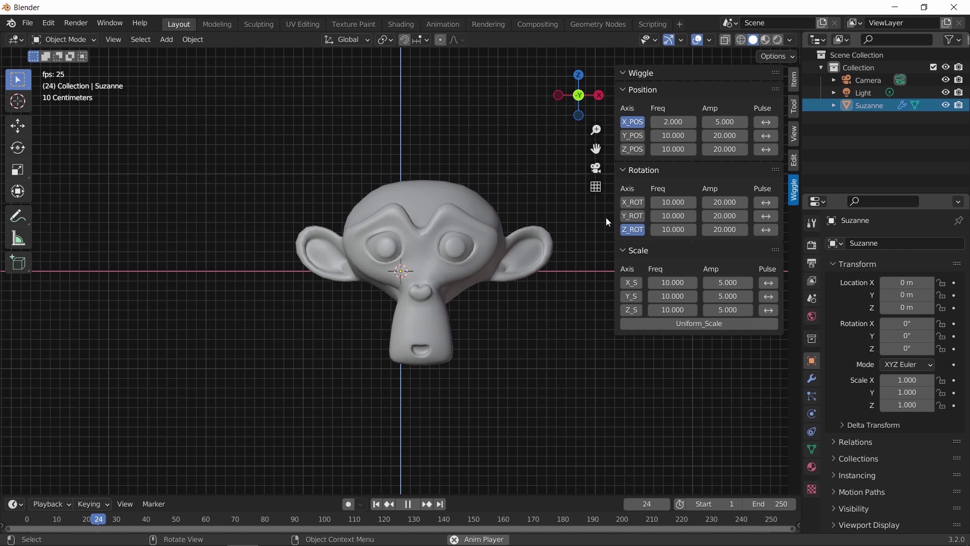
pyautogui.click(635, 203)
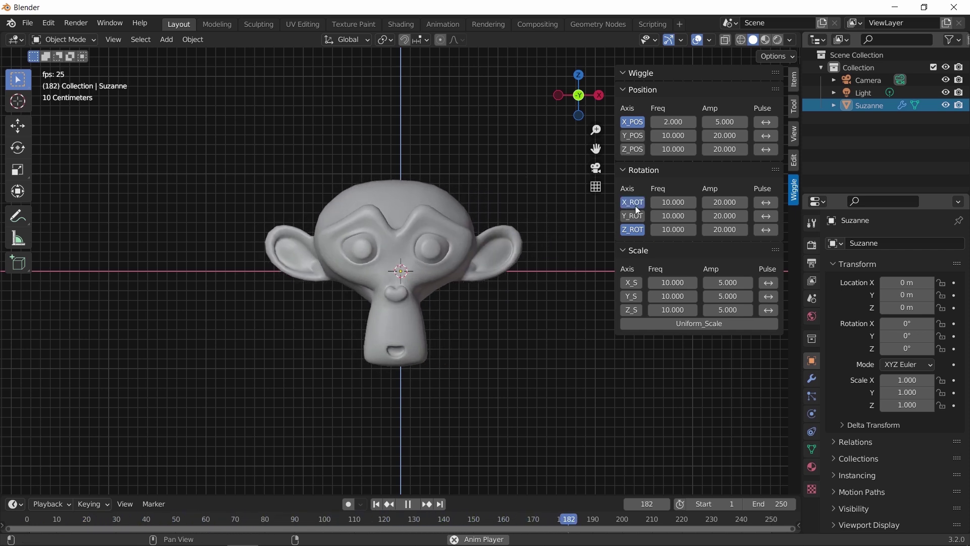
# Show Suzanne's Modifier properties to review the Random_GeoNodes per-axis inputs.
pyautogui.click(813, 377)
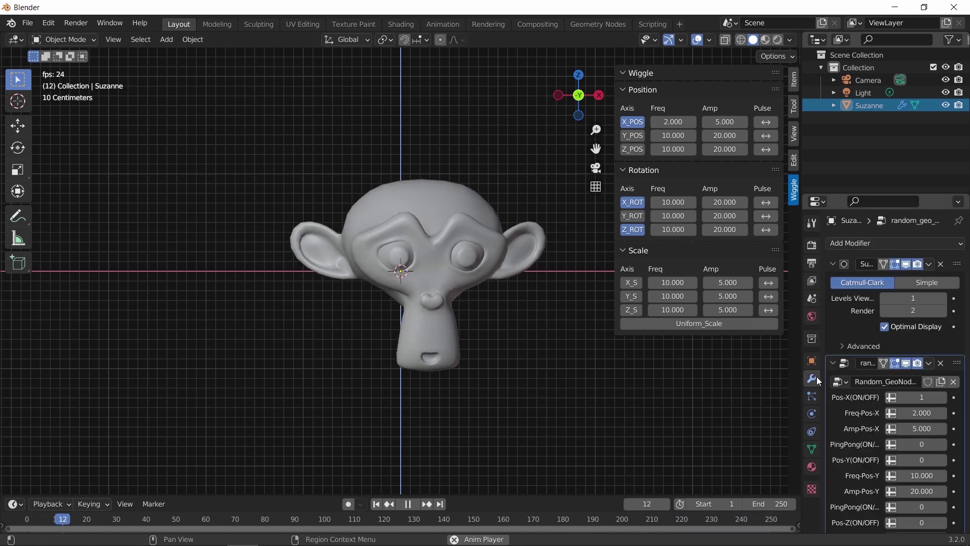
pyautogui.scroll(-3, 853, 403)
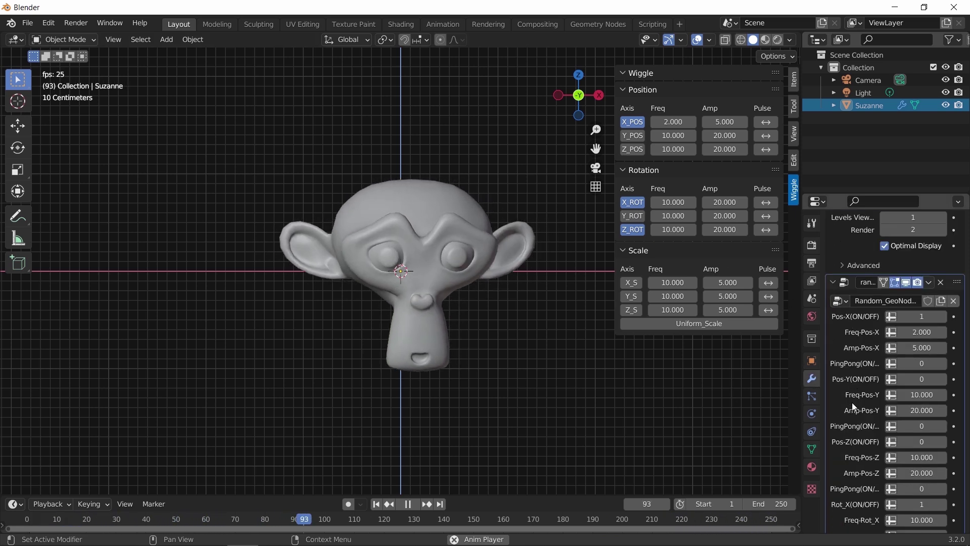
pyautogui.scroll(-4, 852, 403)
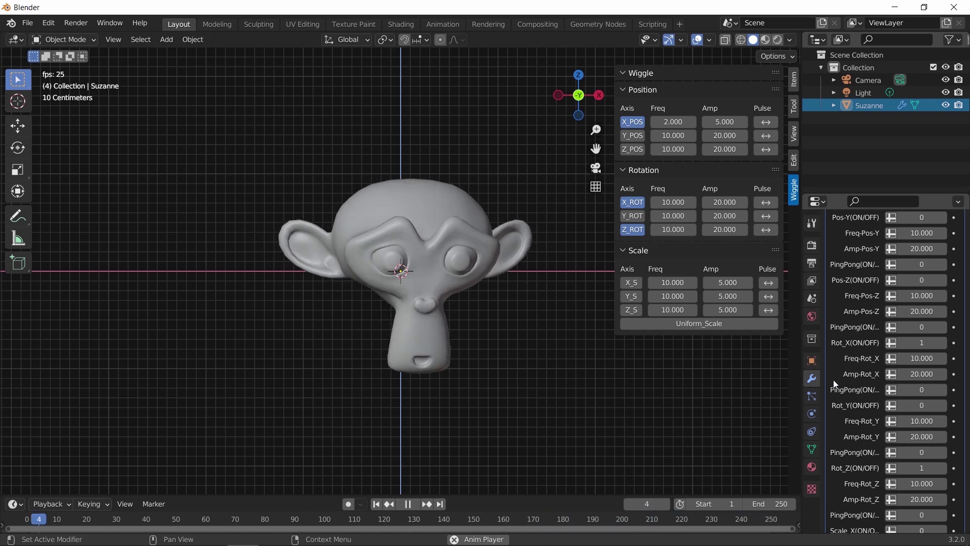
pyautogui.scroll(-3, 833, 380)
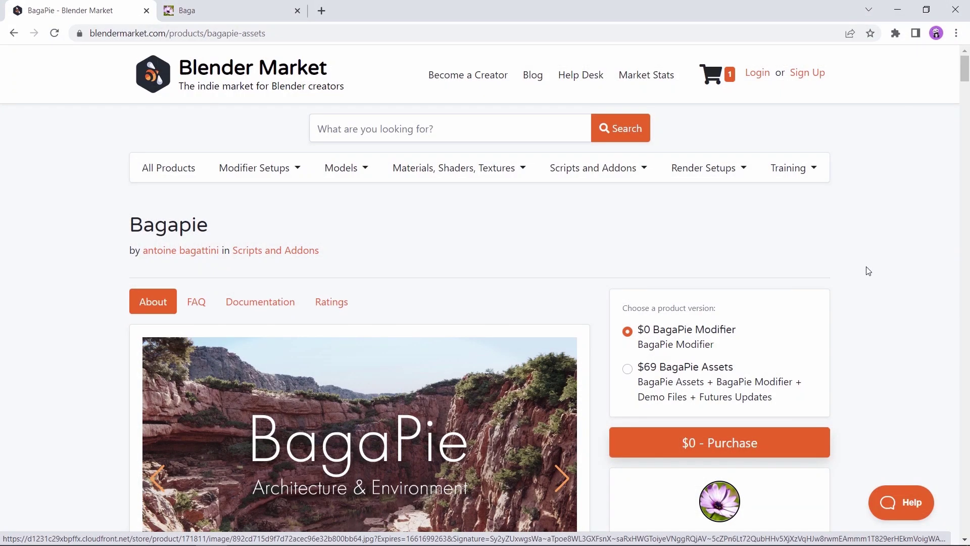
pyautogui.scroll(-5, 565, 458)
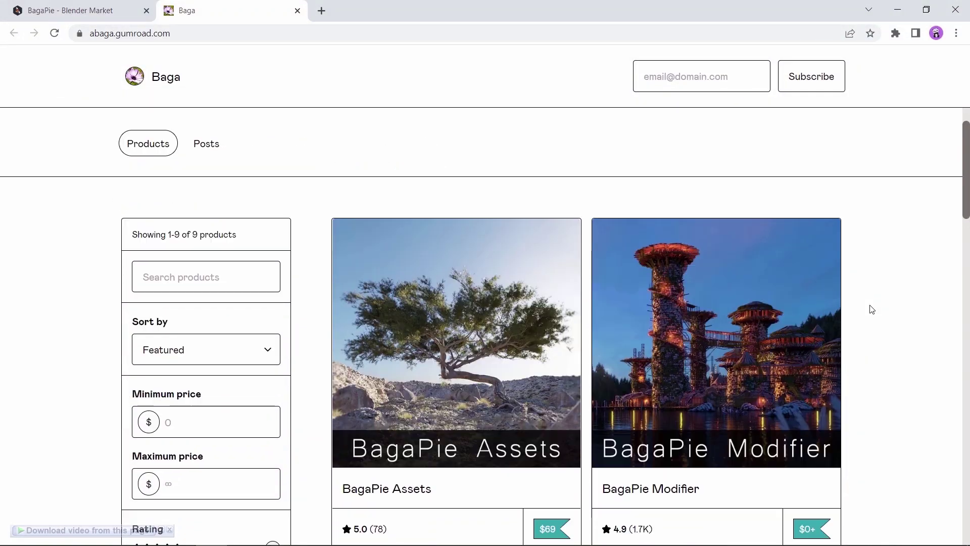
pyautogui.scroll(-5, 872, 309)
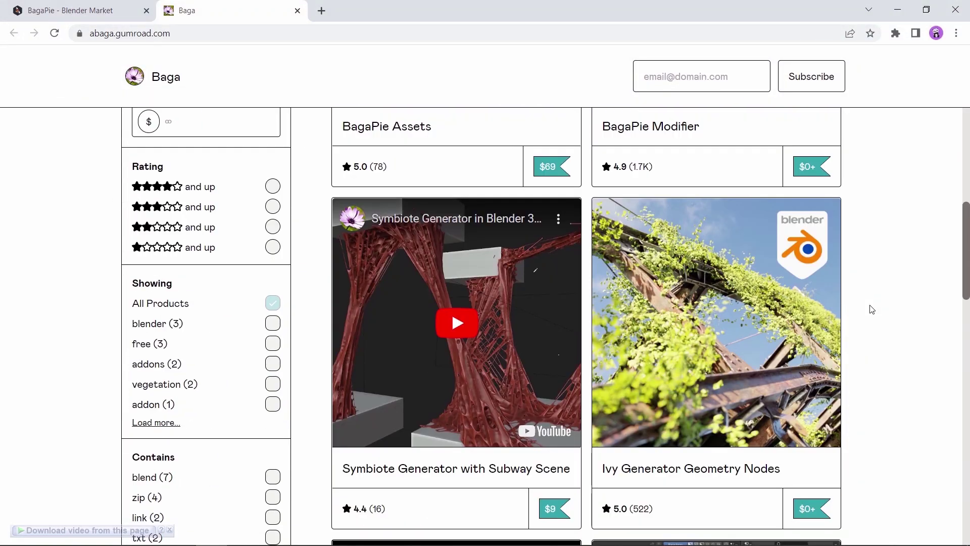
pyautogui.scroll(4, 872, 309)
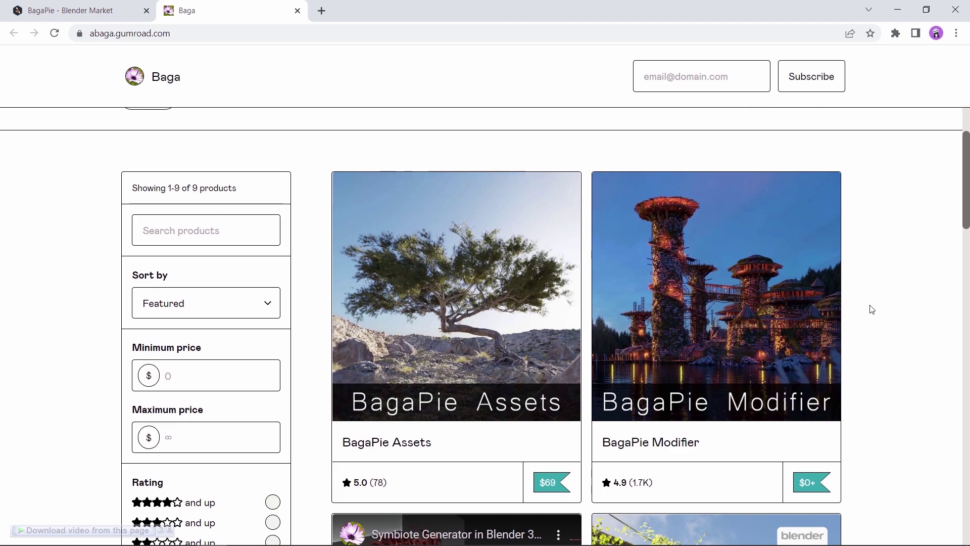
# Select the BagaPie Modifier card in Baga's Gumroad store to view its product page.
pyautogui.click(755, 309)
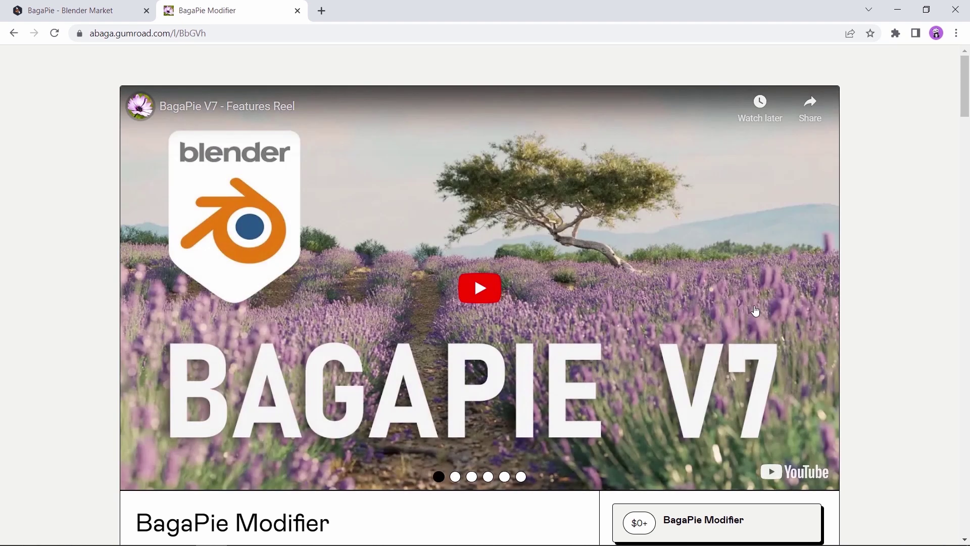
pyautogui.scroll(-4, 755, 310)
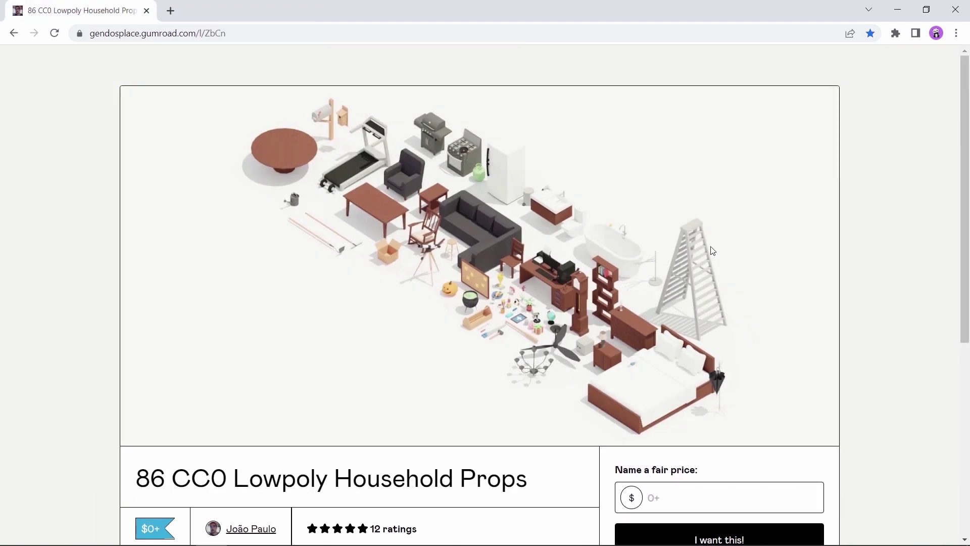
pyautogui.scroll(-4, 712, 250)
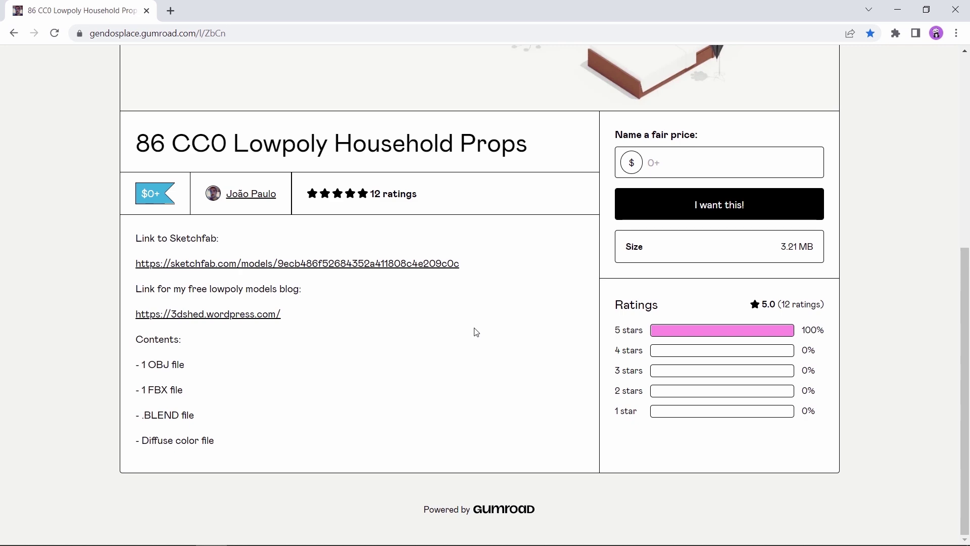
pyautogui.scroll(1, 474, 333)
pyautogui.scroll(3, 475, 332)
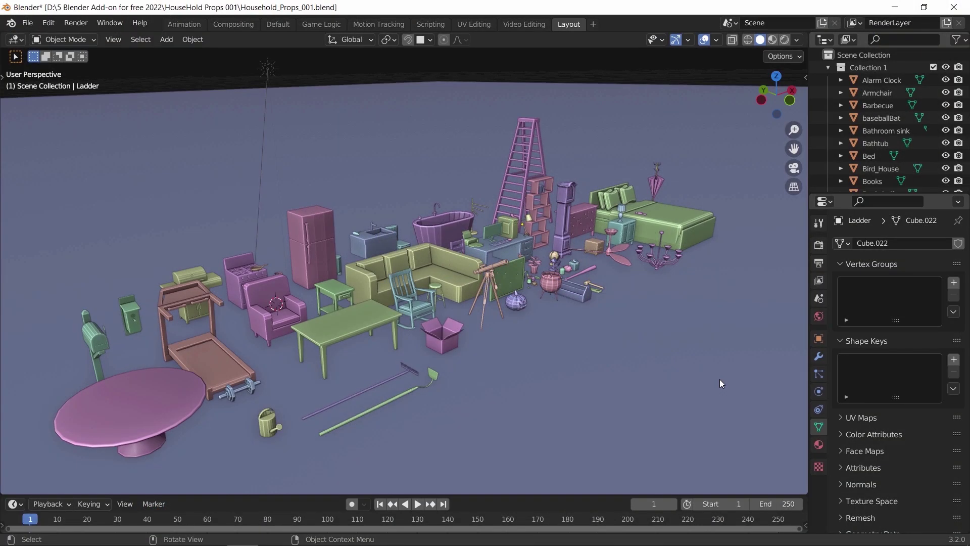
# Select and frame the rocking chair, then switch the viewport to Material Preview shading.
pyautogui.click(422, 307)
pyautogui.press('KP_Decimal')
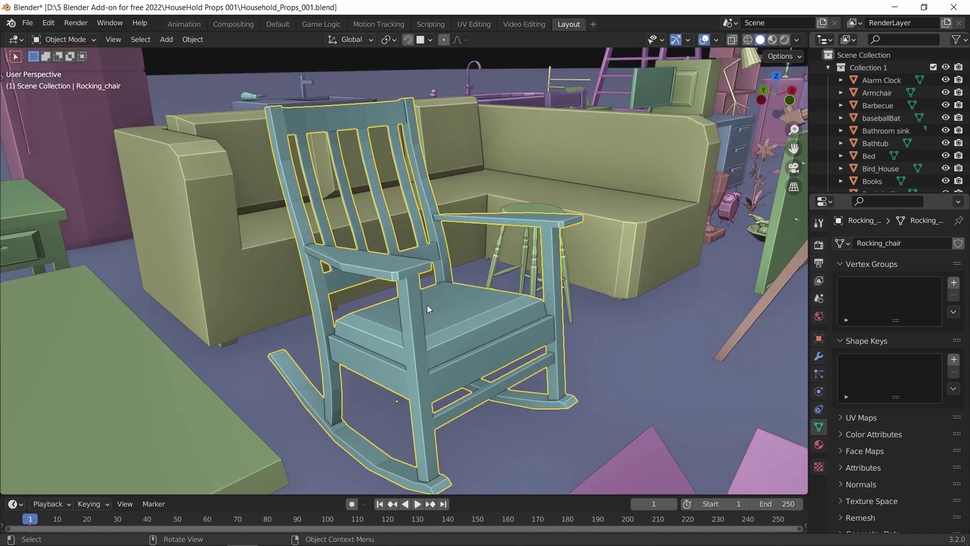
pyautogui.moveTo(423, 308)
pyautogui.mouseDown(button='middle')
pyautogui.moveTo(397, 322)
pyautogui.moveTo(471, 324)
pyautogui.mouseUp(button='middle')
pyautogui.press('z')
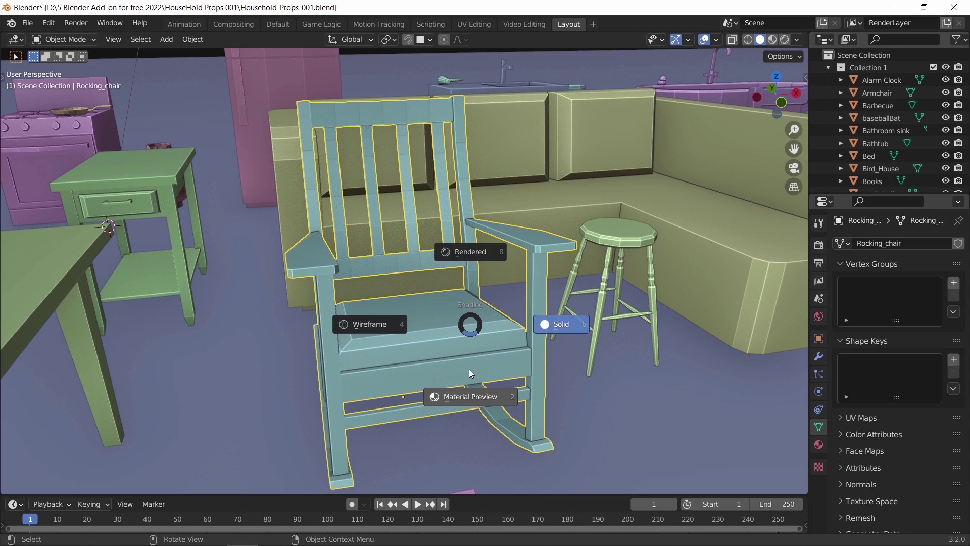
pyautogui.click(469, 369)
pyautogui.scroll(-10, 469, 370)
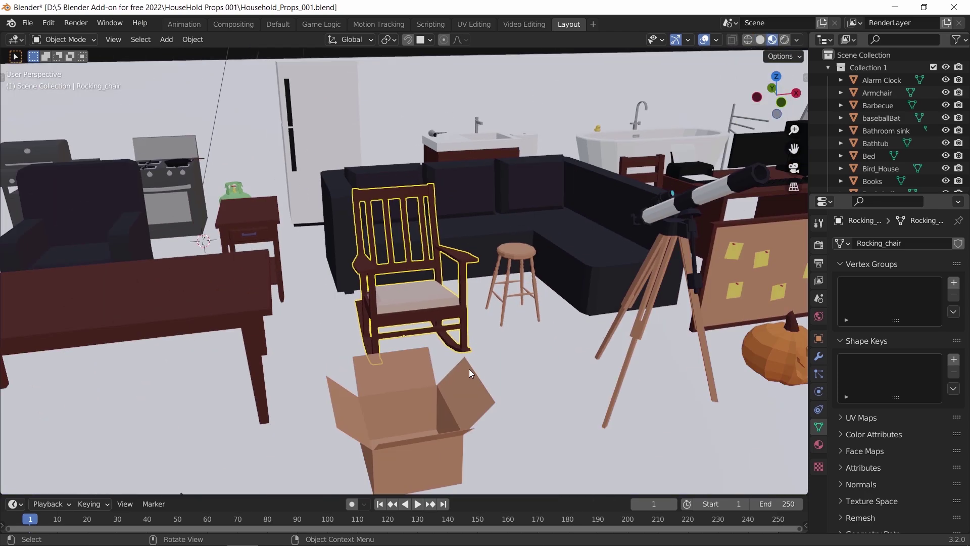
# Switch to Rendered shading, deselect the rocking chair, and orbit to a wider view.
pyautogui.moveTo(475, 369)
pyautogui.mouseDown(button='middle')
pyautogui.moveTo(460, 356)
pyautogui.moveTo(566, 352)
pyautogui.mouseUp(button='middle')
pyautogui.press('z')
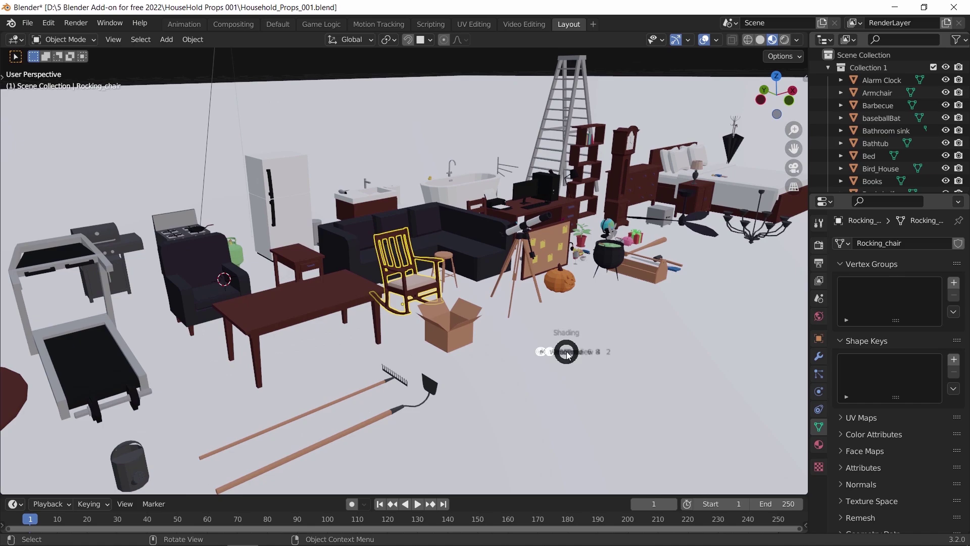
pyautogui.click(566, 308)
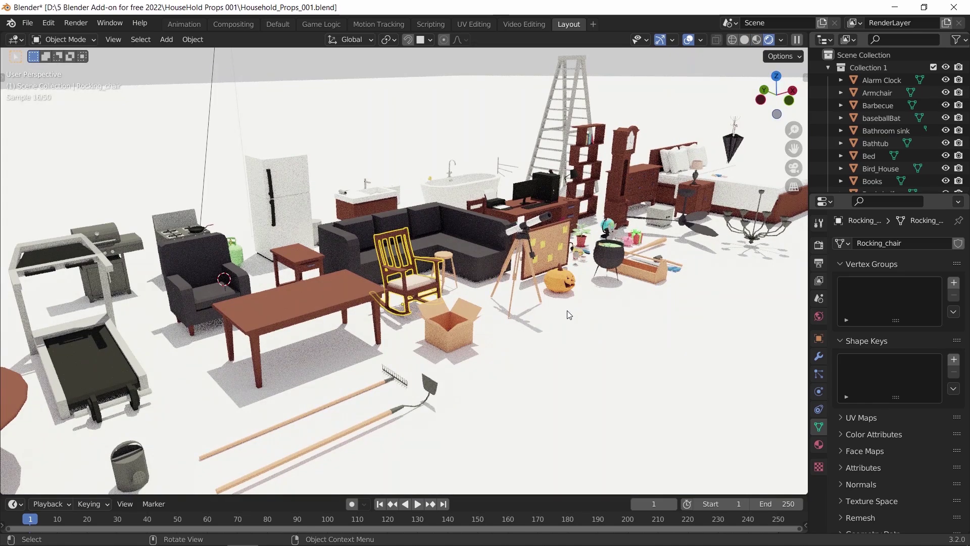
pyautogui.click(567, 309)
pyautogui.moveTo(567, 310); pyautogui.dragTo(467, 337, button='middle')
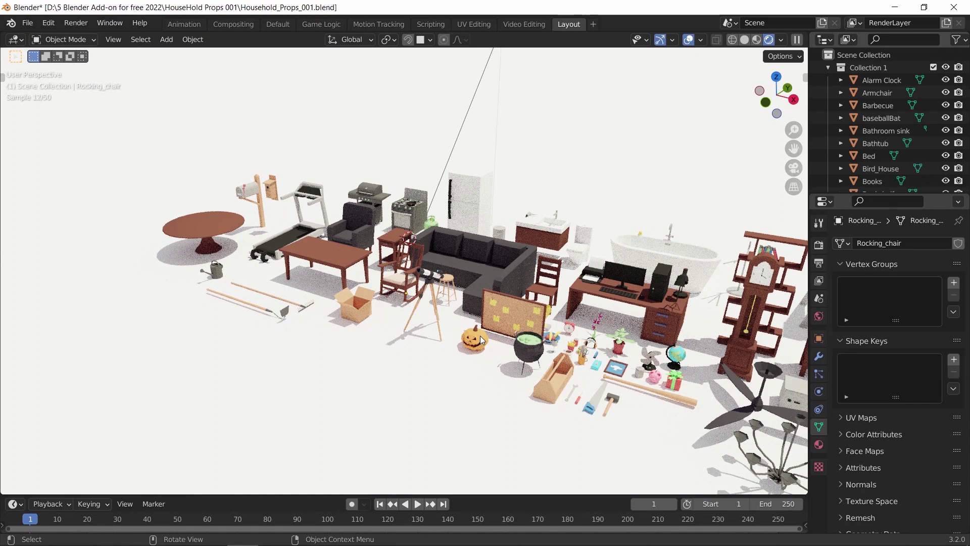